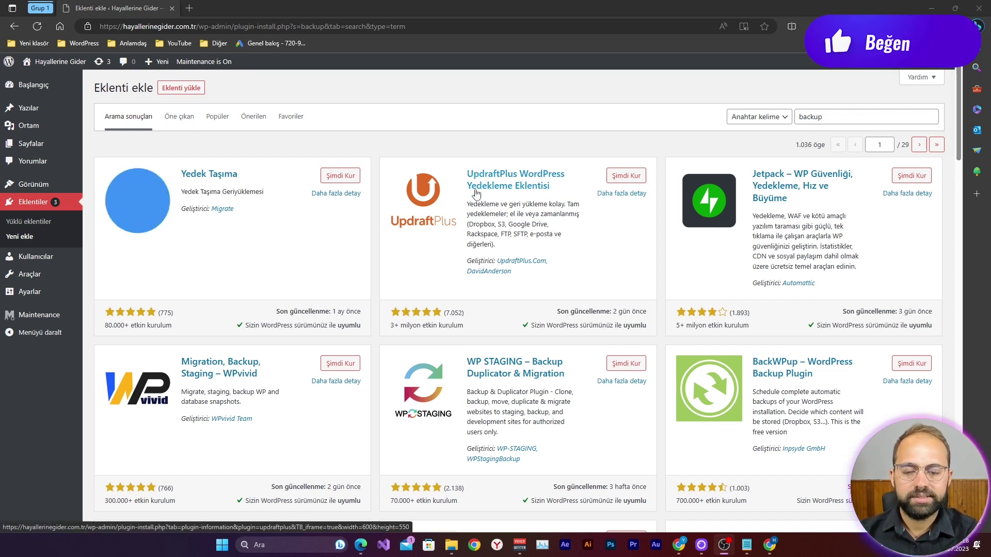
# Look through the backup plugin results, and install and activate the UpdraftPlus WordPress backup plugin.
pyautogui.scroll(-6, 669, 298)
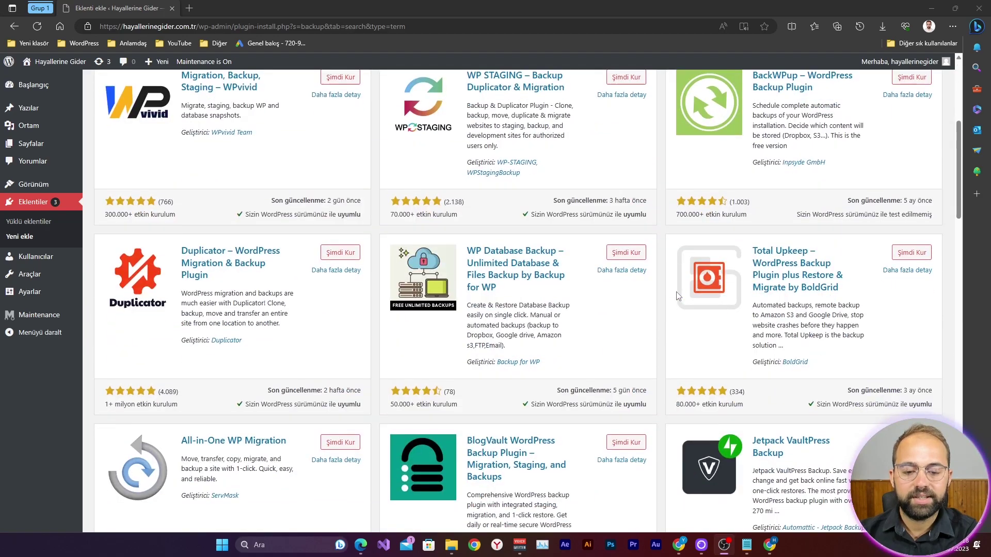
pyautogui.scroll(-7, 365, 351)
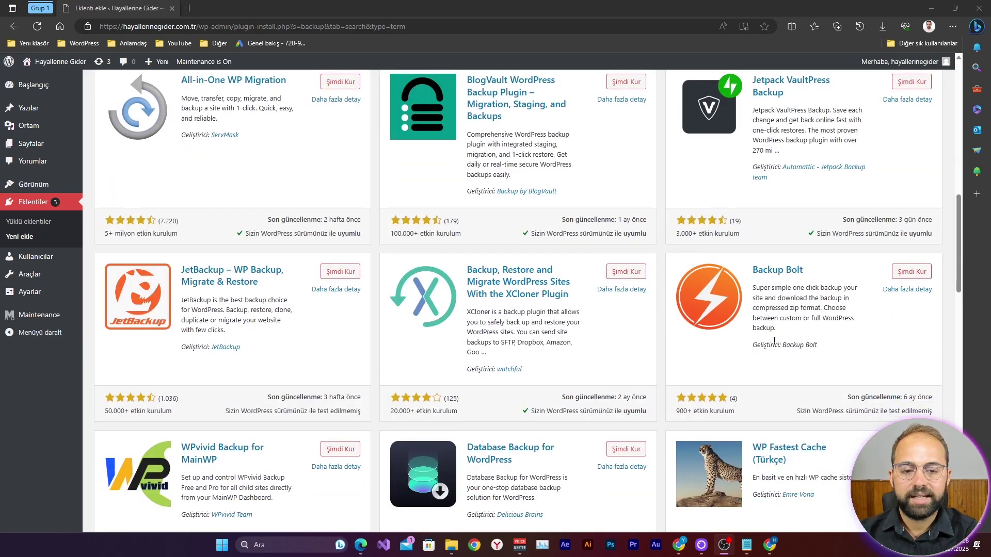
pyautogui.scroll(-7, 774, 340)
pyautogui.scroll(15, 513, 273)
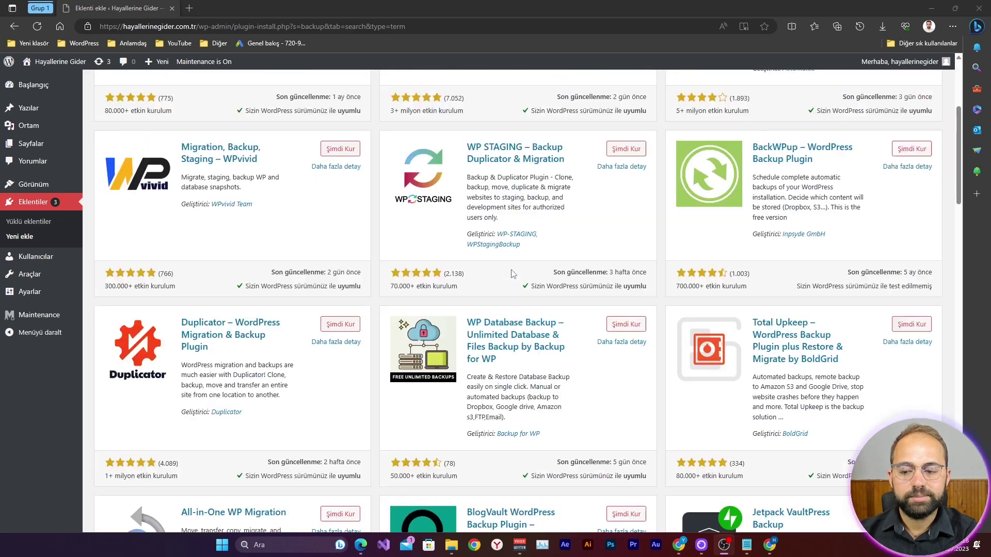
pyautogui.scroll(5, 513, 273)
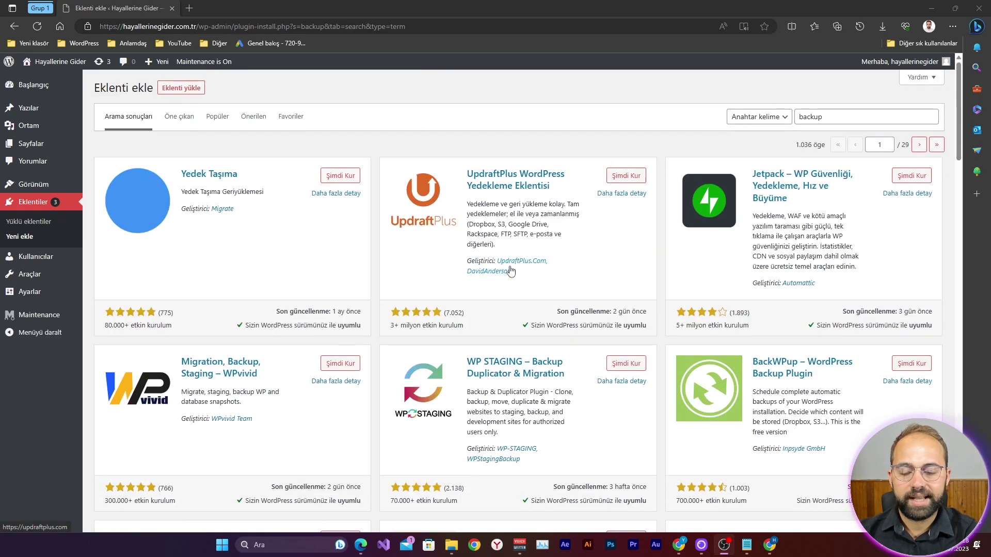
pyautogui.click(625, 178)
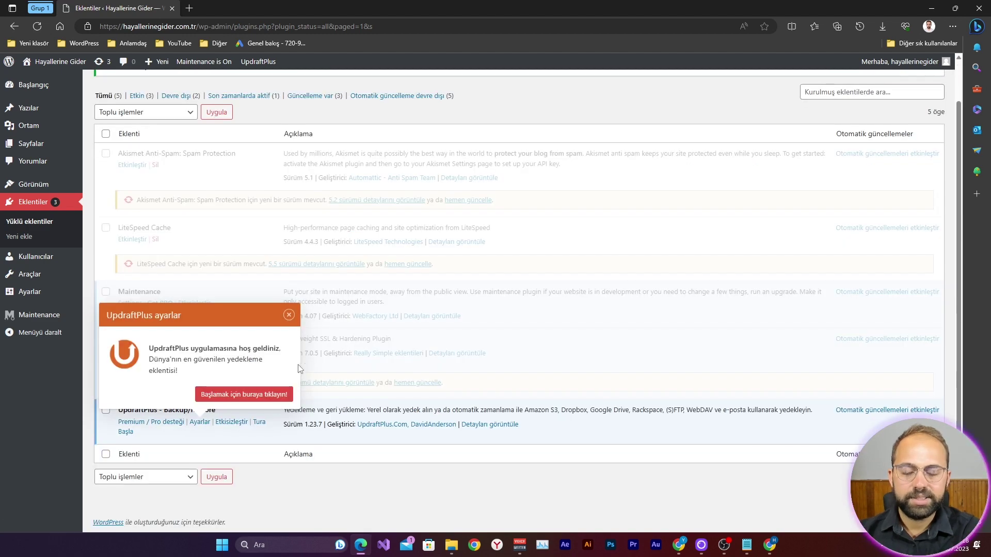
# Dismiss the UpdraftPlus welcome pop-up and open the plugin's backup page from the site settings.
pyautogui.click(289, 315)
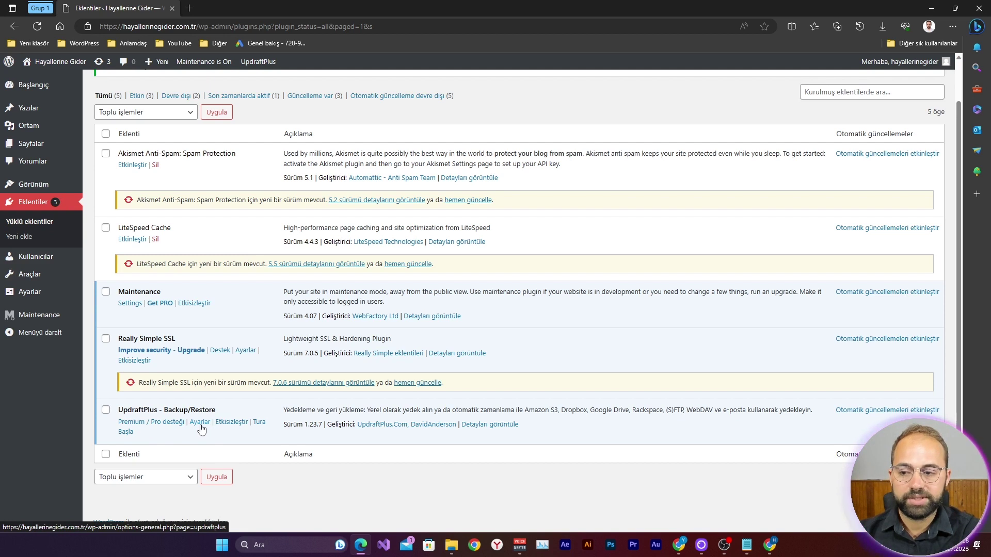
pyautogui.moveTo(40, 295)
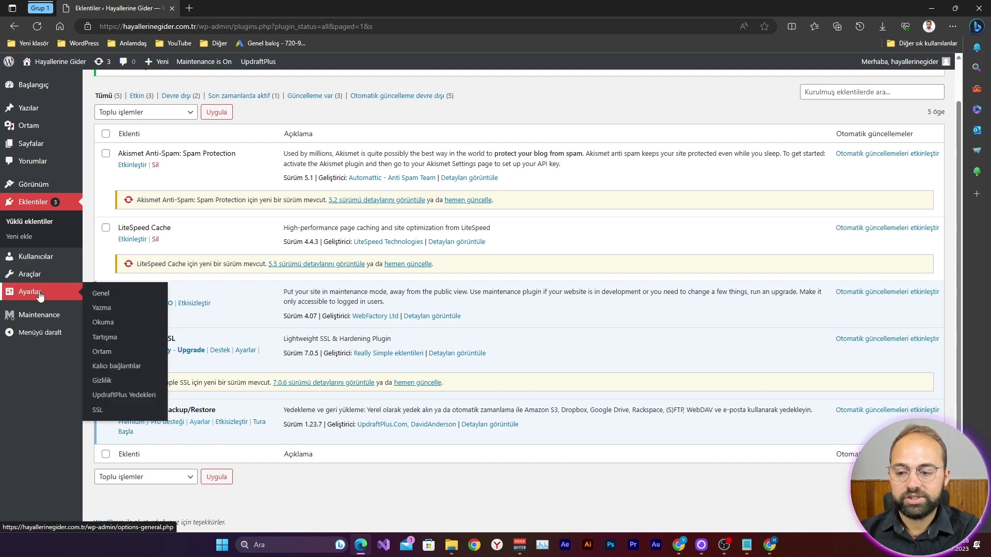
pyautogui.click(124, 395)
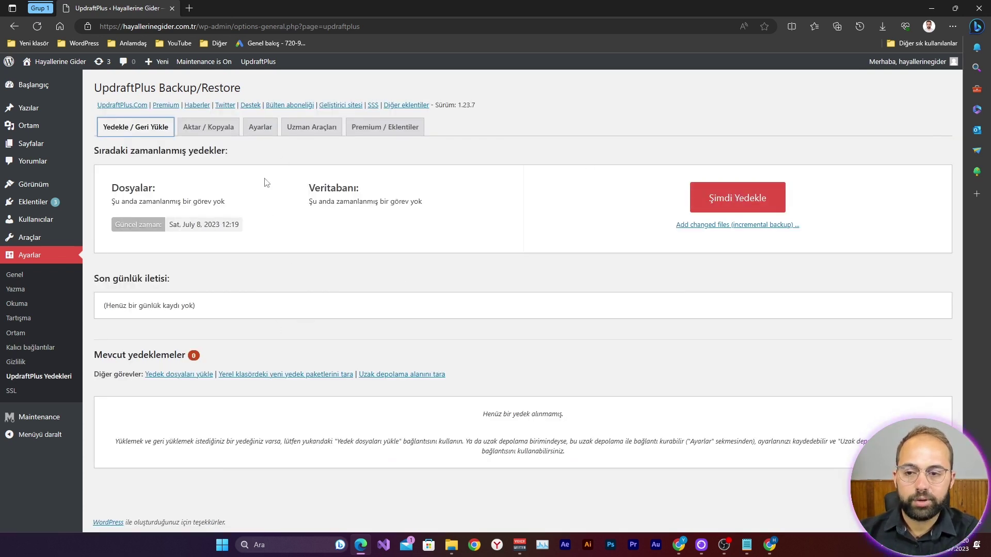
# Set the file backup frequency to Weekly in the UpdraftPlus settings.
pyautogui.click(263, 131)
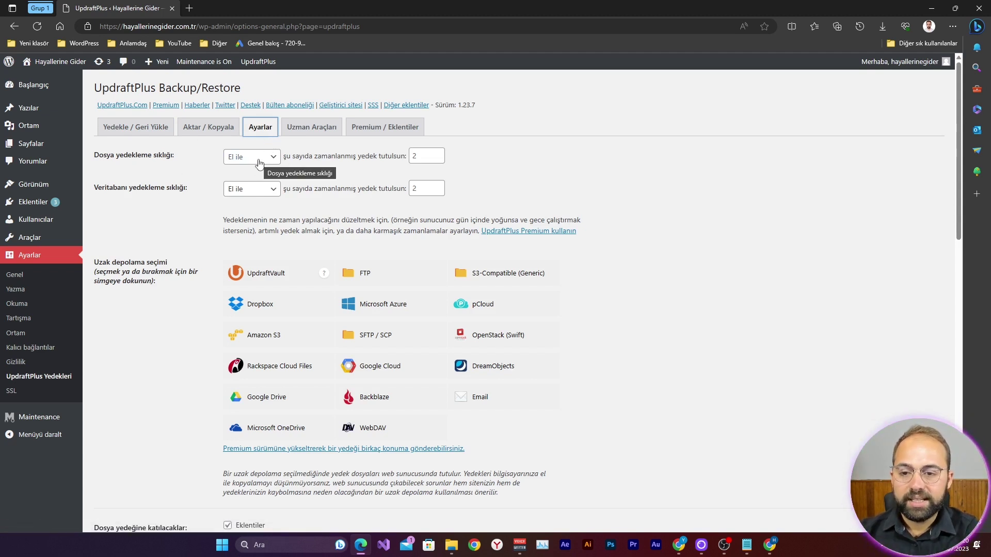
pyautogui.click(274, 159)
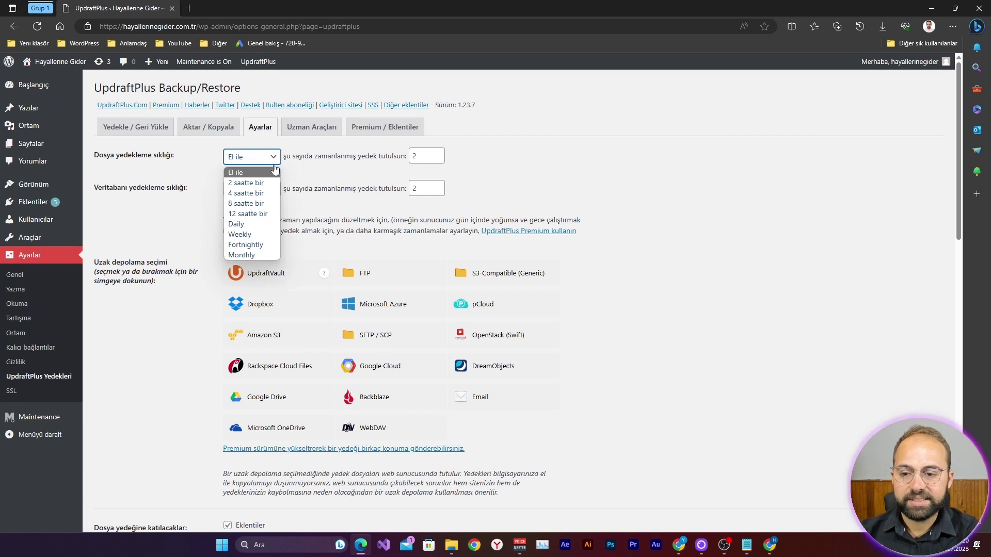
pyautogui.click(266, 234)
pyautogui.click(271, 156)
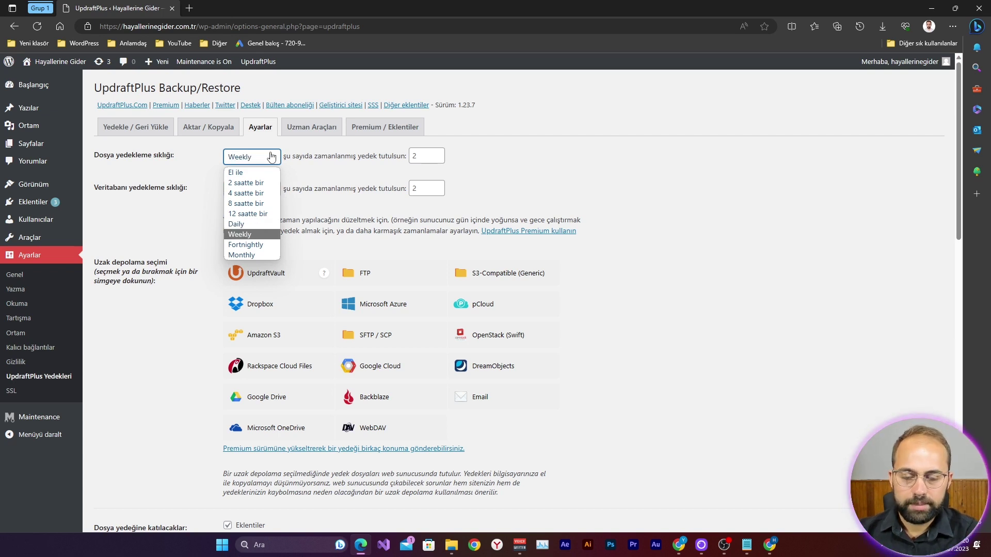
pyautogui.click(273, 232)
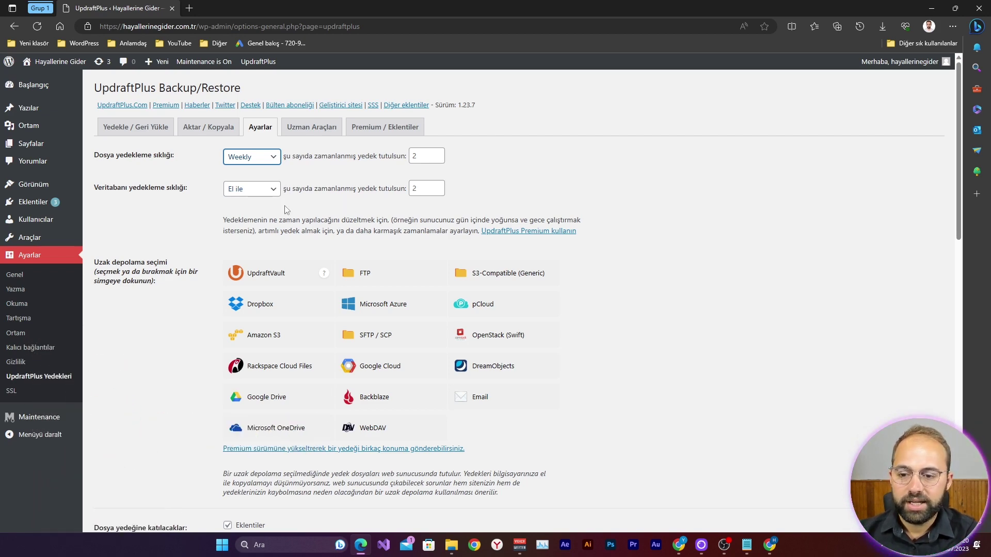
# Choose Email as the remote storage and review which files and folders the backup includes and excludes.
pyautogui.click(480, 397)
pyautogui.scroll(-2, 504, 376)
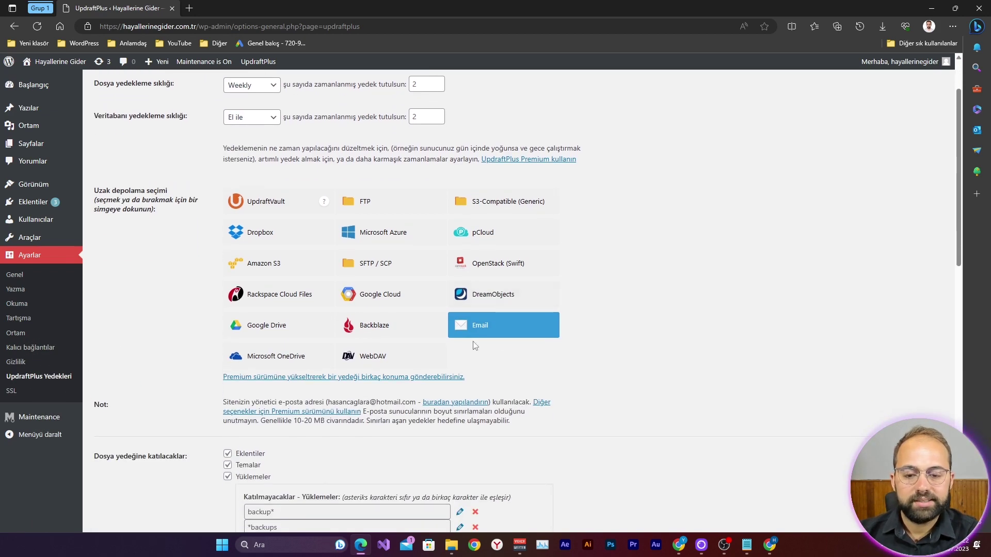
pyautogui.click(493, 328)
pyautogui.click(493, 328)
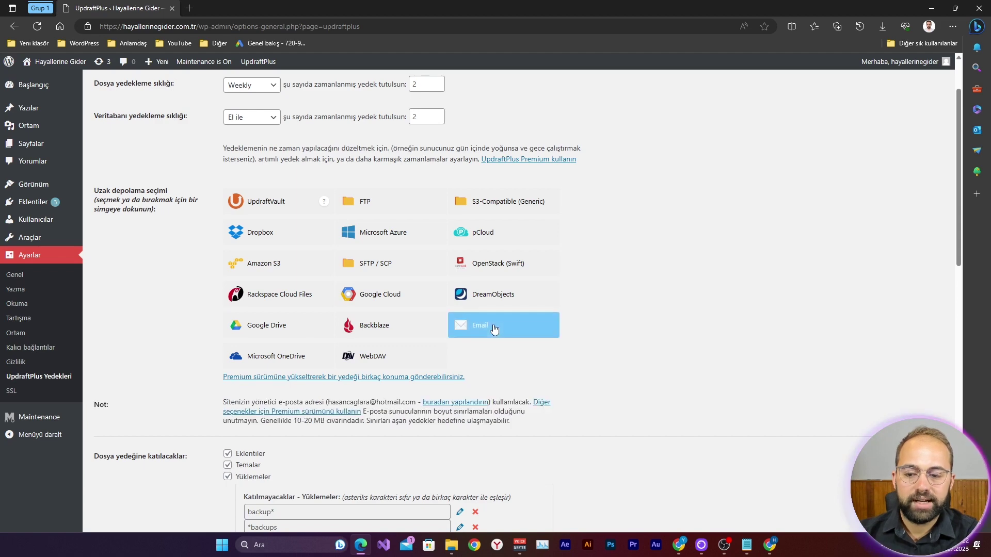
pyautogui.scroll(-12, 471, 337)
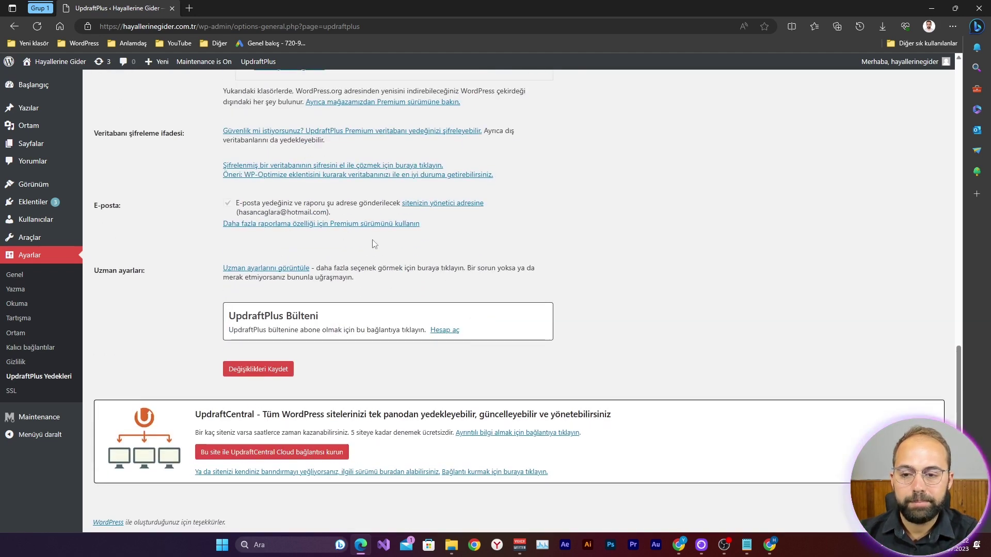
pyautogui.scroll(10, 374, 244)
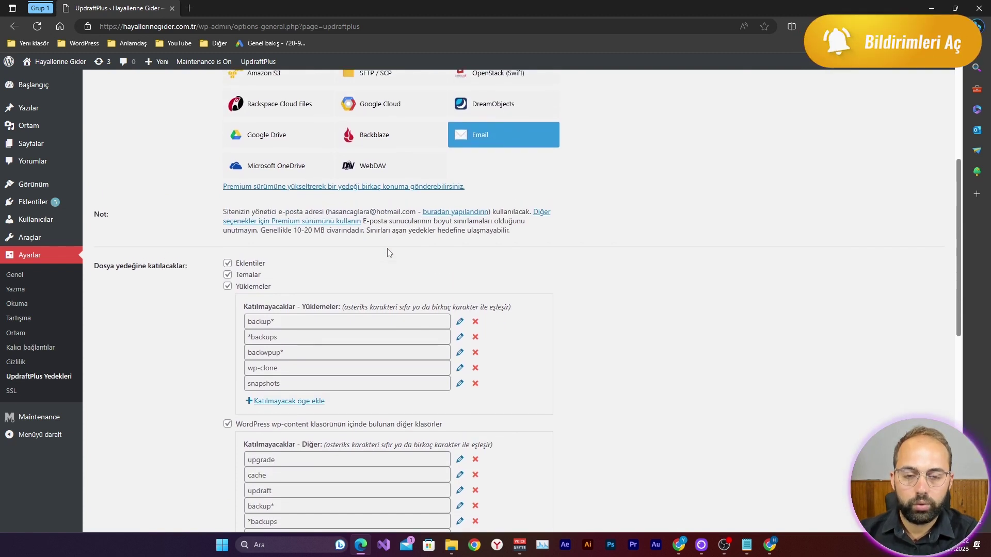
pyautogui.scroll(-1, 389, 251)
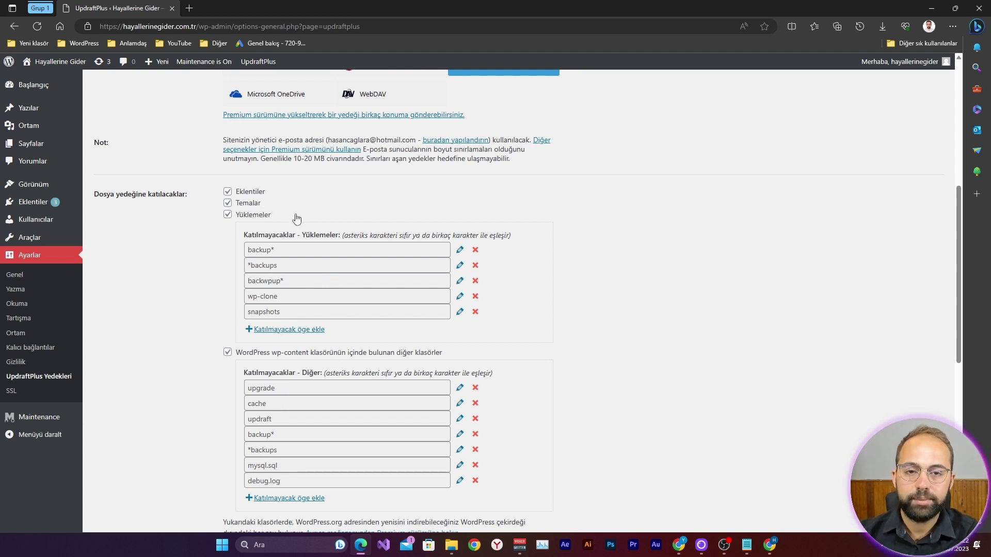
pyautogui.scroll(-1, 611, 239)
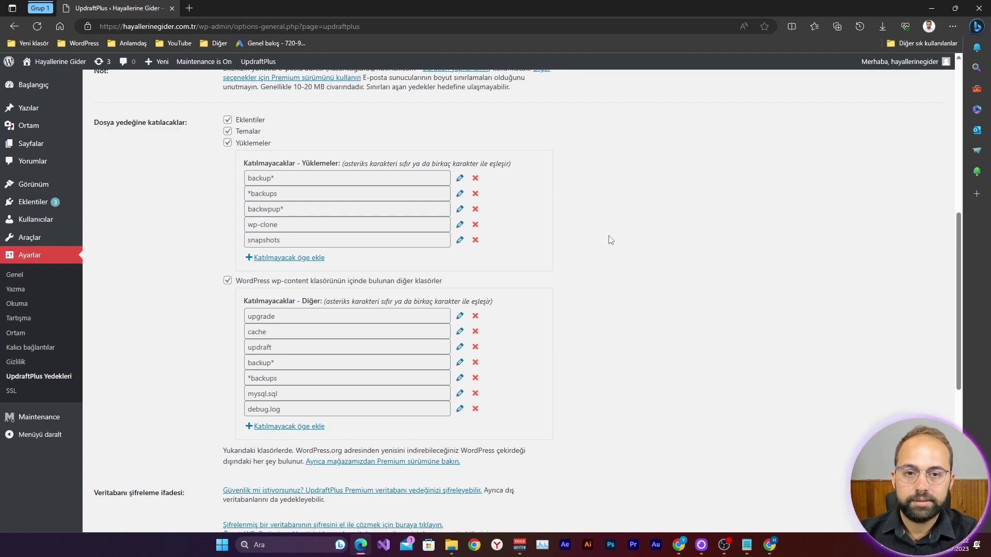
pyautogui.scroll(5, 609, 235)
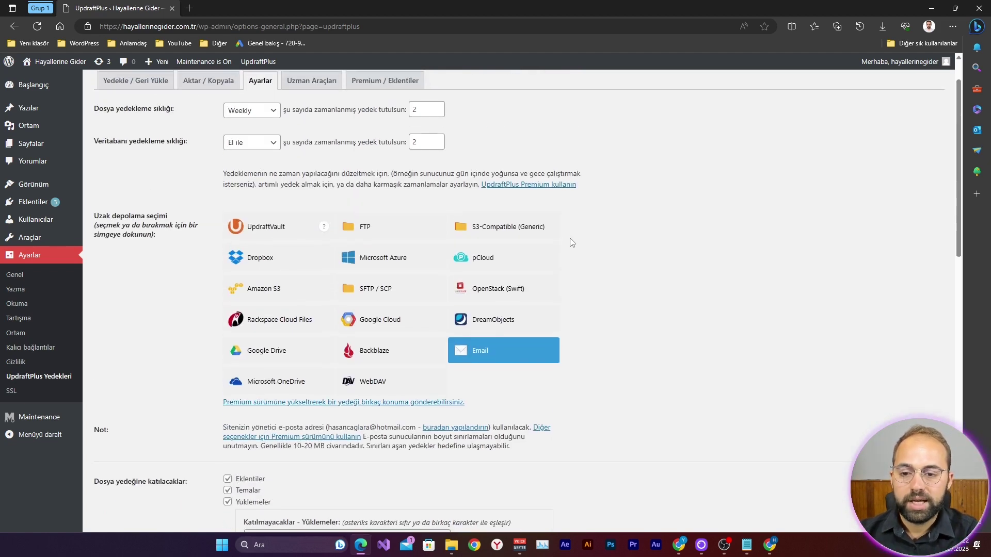
# Try Google Drive as the remote storage, look over its folder and sign-in options, and switch back to Email.
pyautogui.click(278, 351)
pyautogui.scroll(-3, 289, 347)
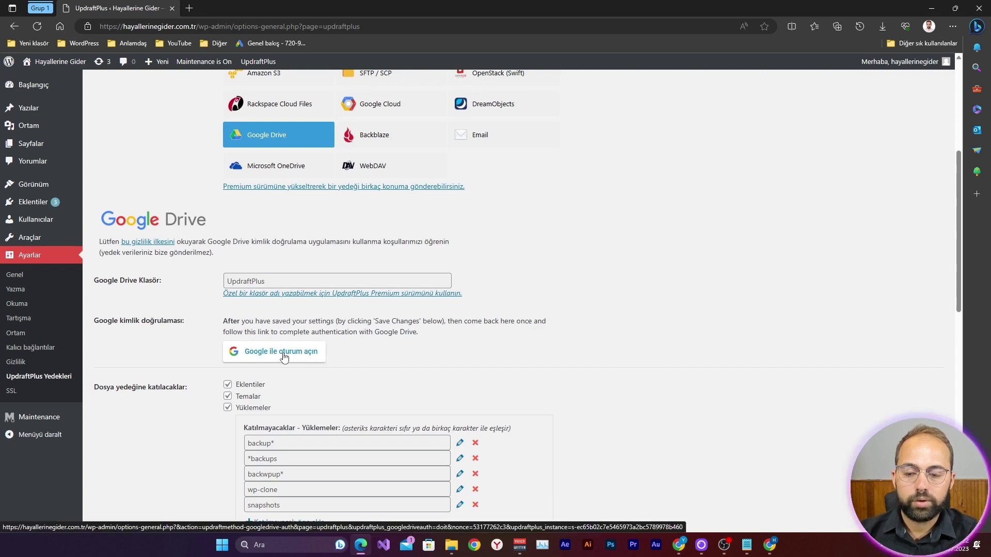
pyautogui.scroll(-2, 311, 367)
pyautogui.scroll(2, 314, 356)
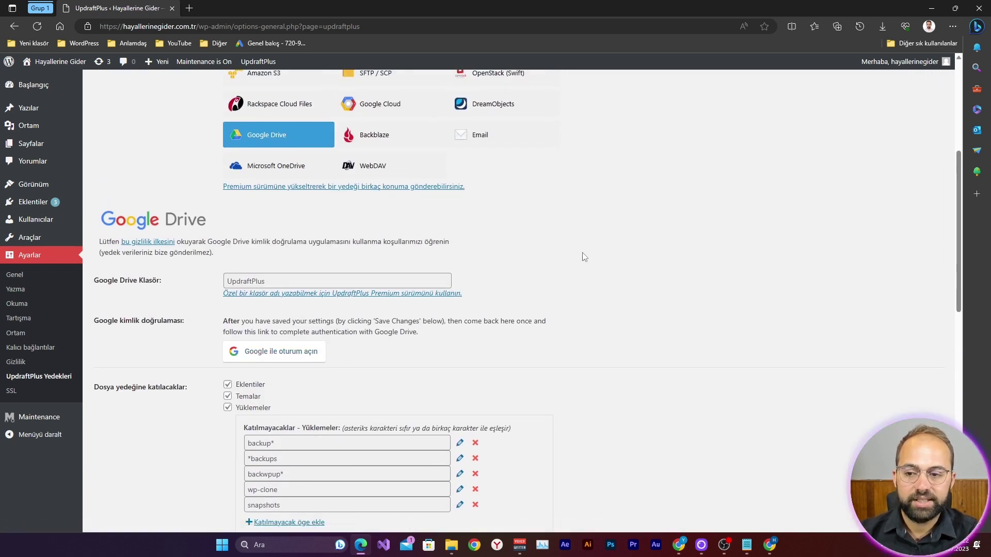
pyautogui.scroll(3, 583, 257)
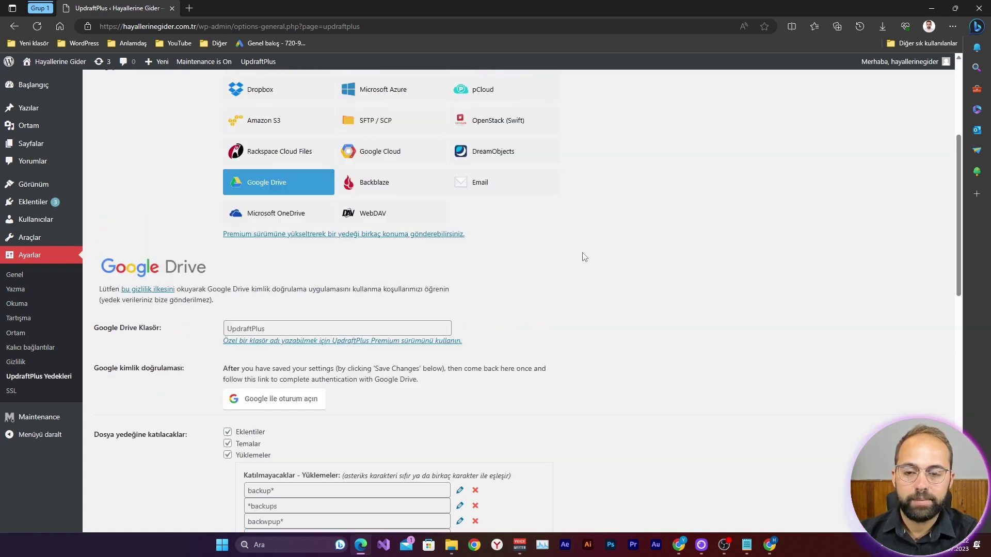
pyautogui.scroll(-2, 568, 260)
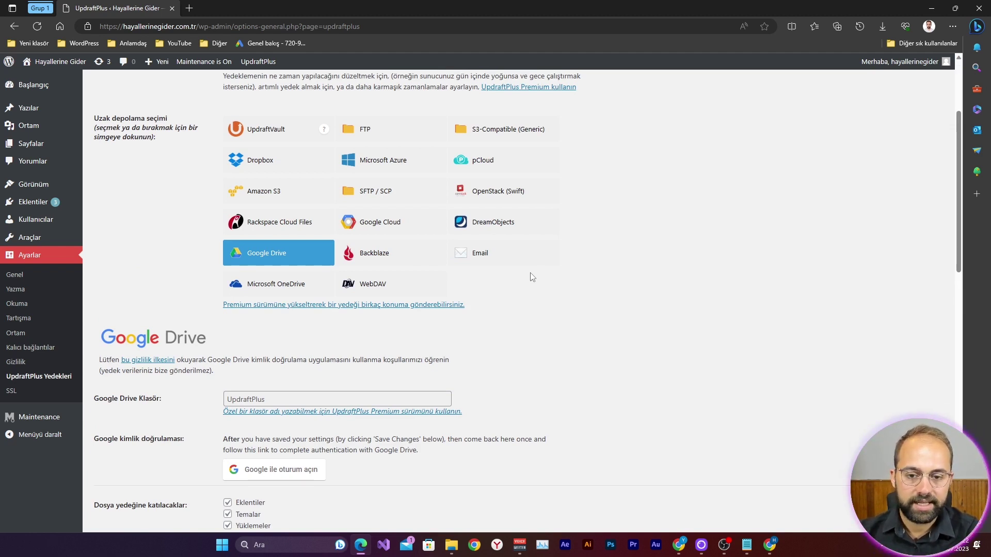
pyautogui.click(504, 262)
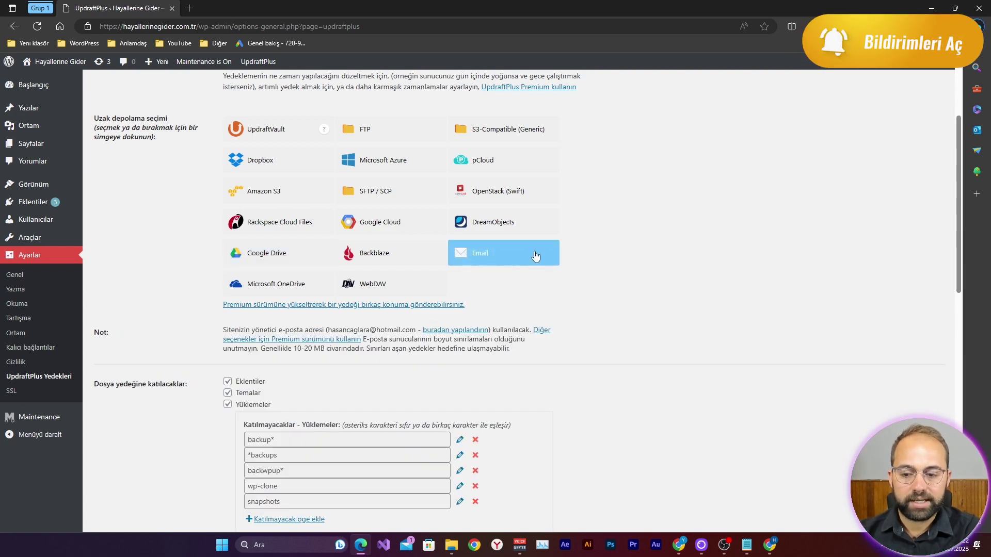
# Check the administrator e-mail address used for the backups and save the UpdraftPlus settings.
pyautogui.scroll(-1, 495, 274)
pyautogui.scroll(-9, 496, 278)
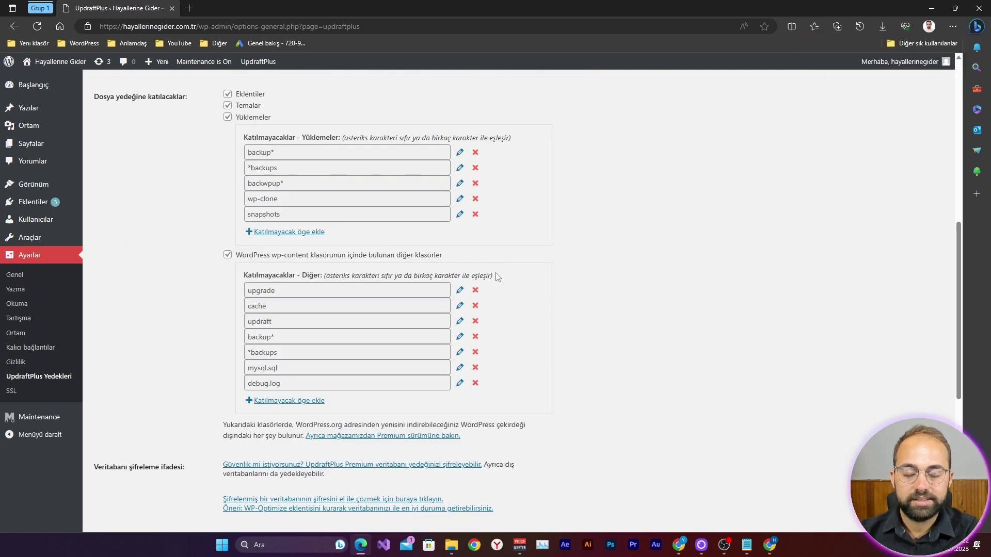
pyautogui.scroll(11, 496, 277)
pyautogui.scroll(-3, 368, 279)
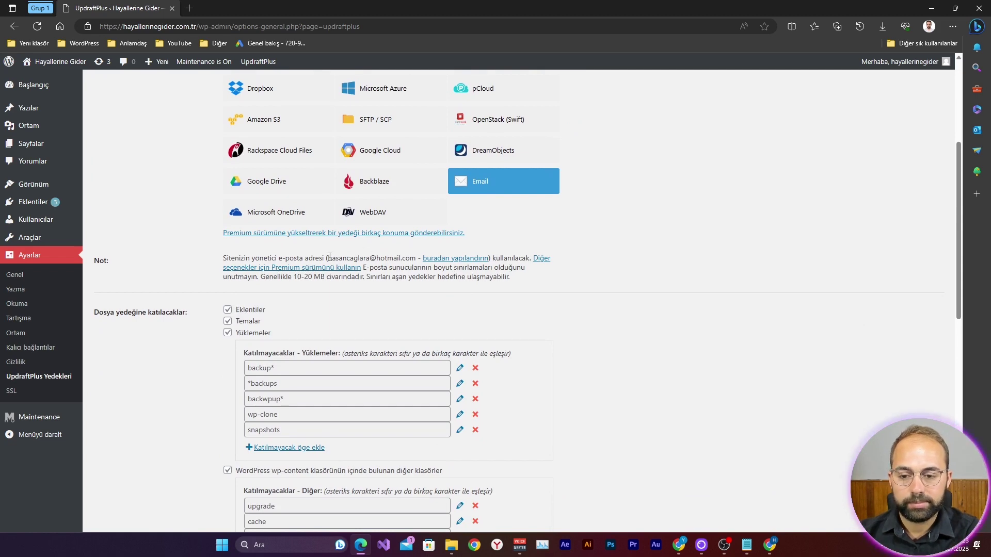
pyautogui.moveTo(328, 258); pyautogui.dragTo(418, 258)
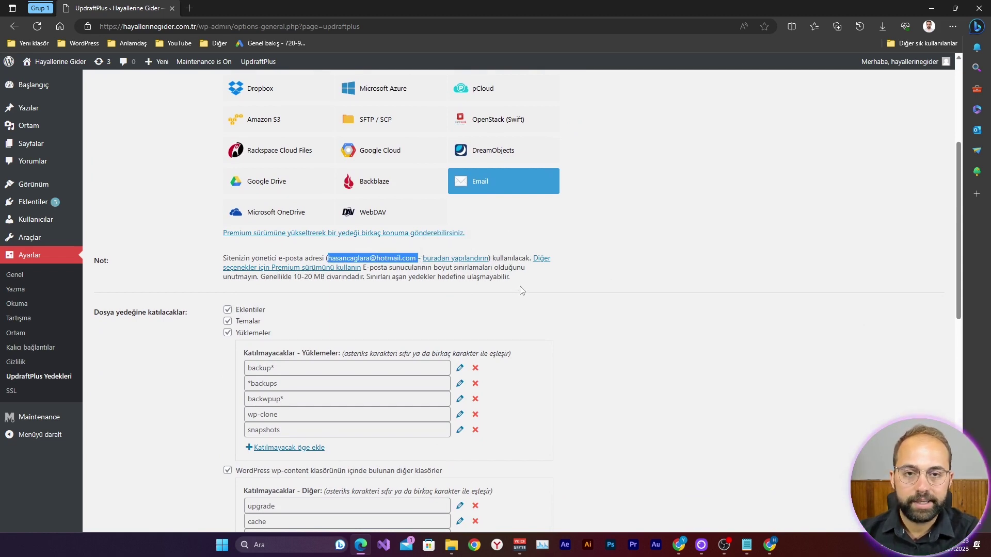
pyautogui.scroll(-8, 382, 327)
pyautogui.click(288, 369)
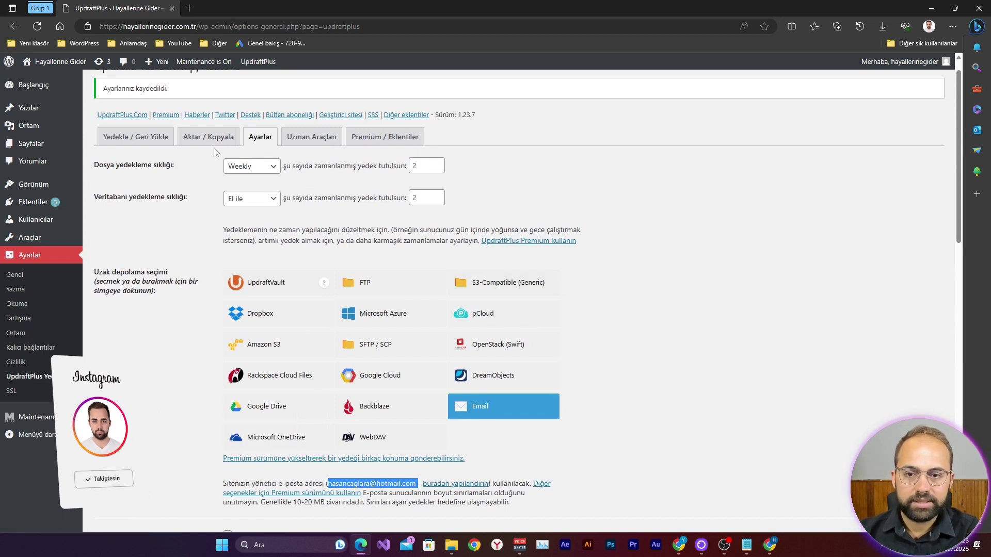
# Check the next scheduled file backup time against the current time in the backup and restore overview.
pyautogui.click(152, 139)
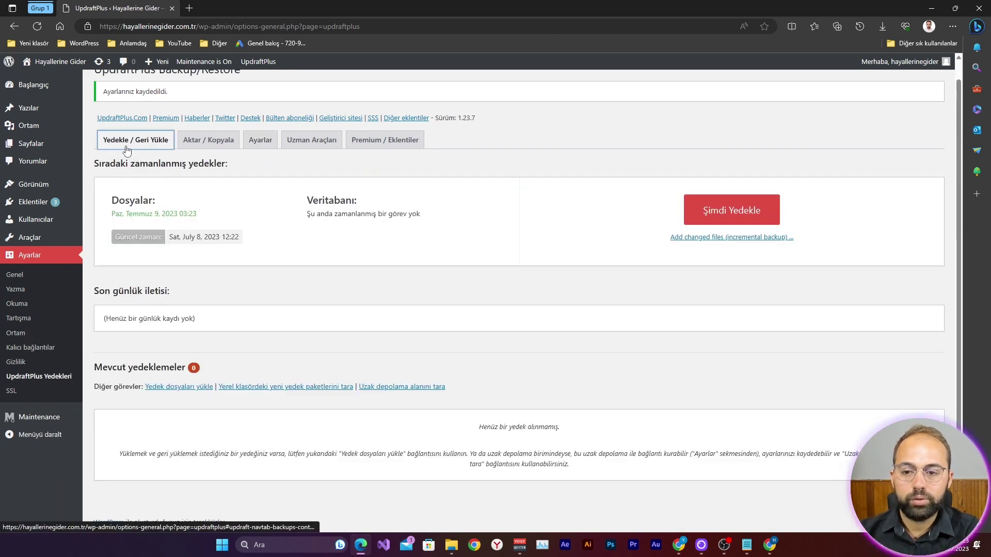
pyautogui.moveTo(111, 201); pyautogui.dragTo(203, 206)
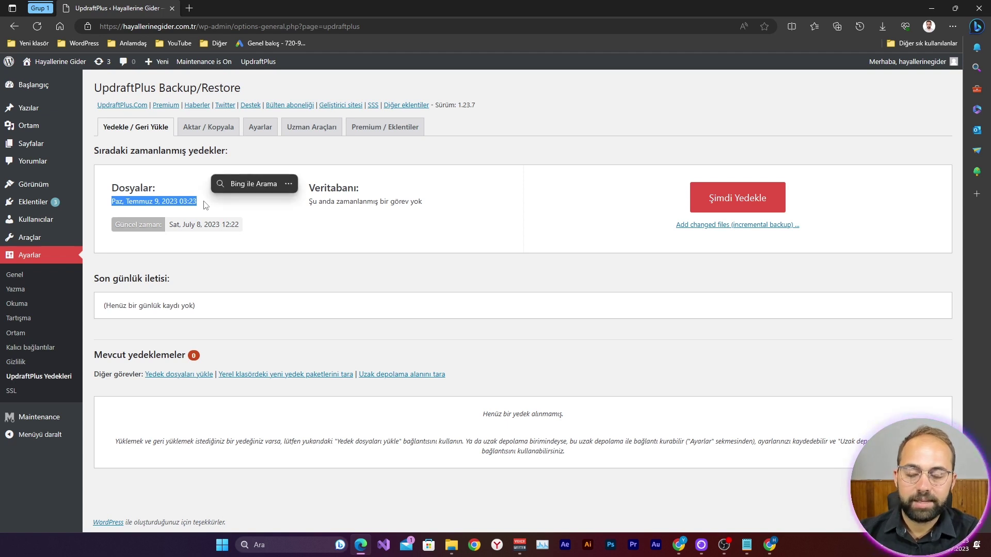
pyautogui.click(268, 239)
pyautogui.moveTo(240, 225); pyautogui.dragTo(162, 235)
pyautogui.click(311, 237)
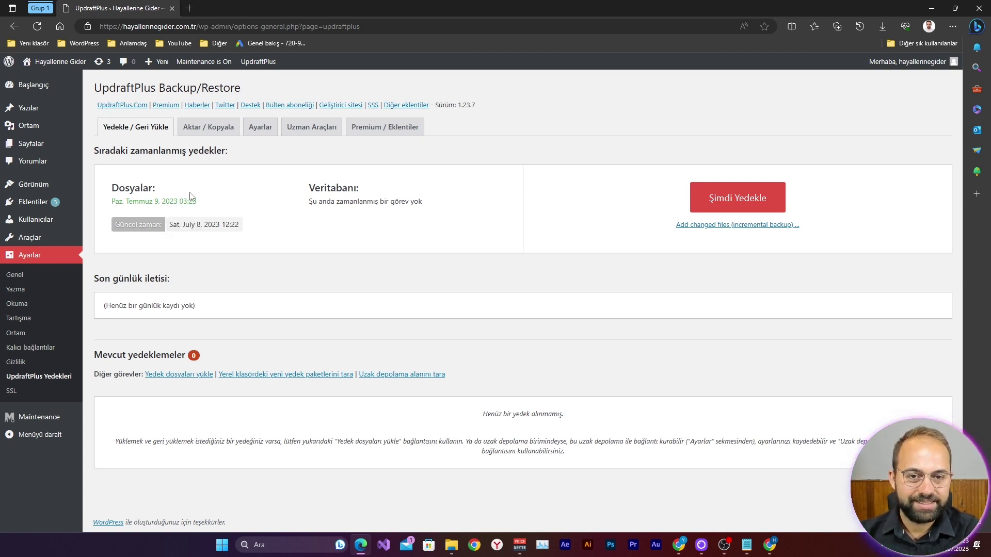
# Start a manual backup that includes the database and files and is sent to remote storage.
pyautogui.click(722, 210)
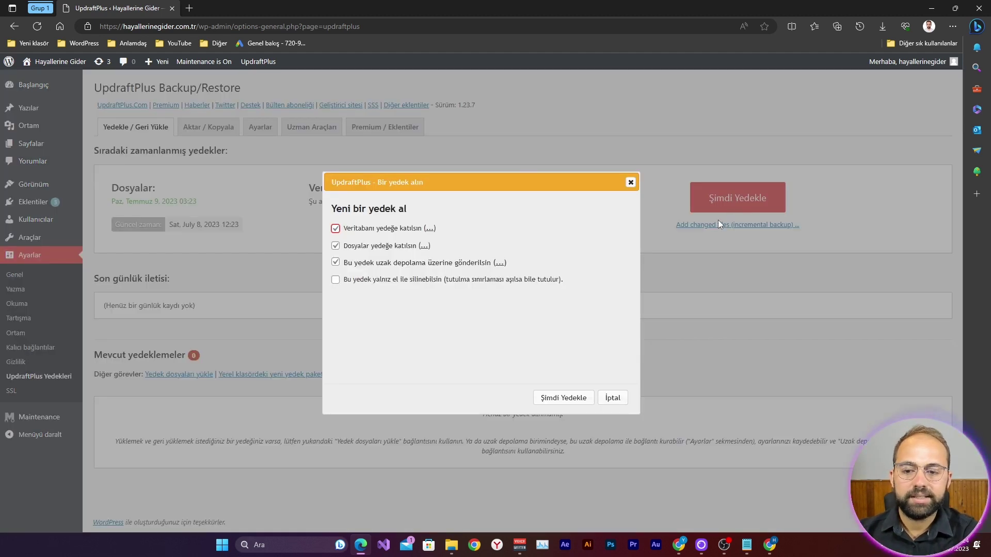
pyautogui.click(336, 283)
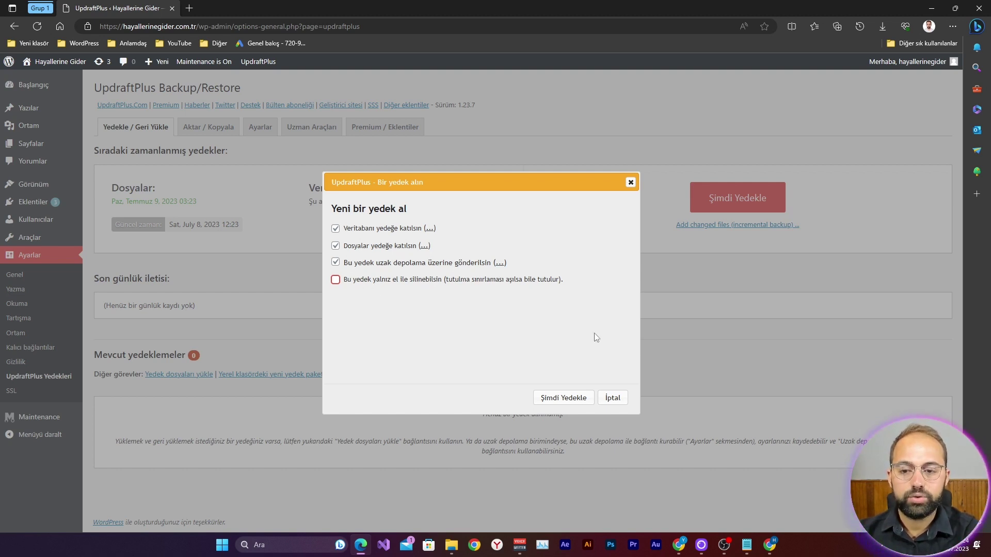
pyautogui.click(568, 397)
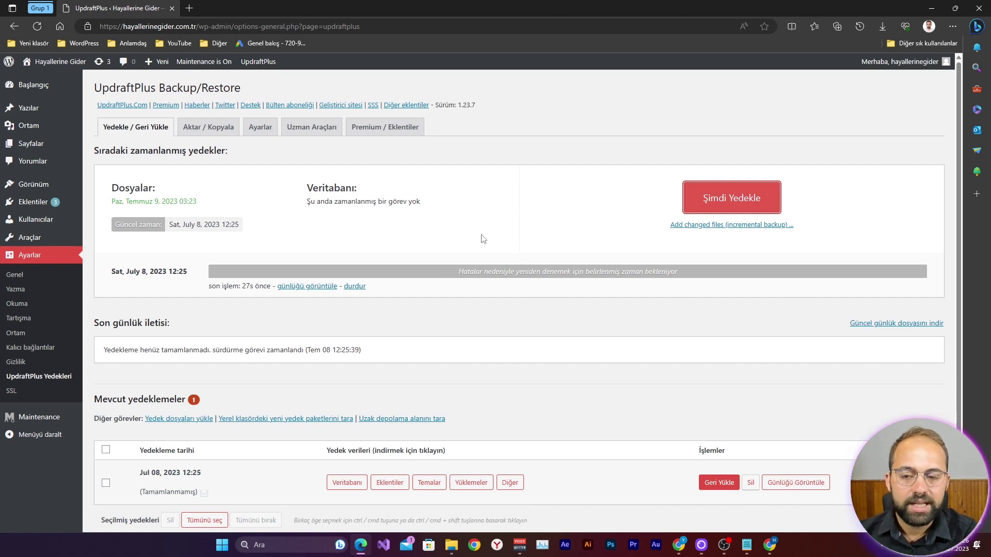
# Compare the Weekly schedule and Email storage settings with the running backup's status in the backup and restore overview.
pyautogui.click(260, 127)
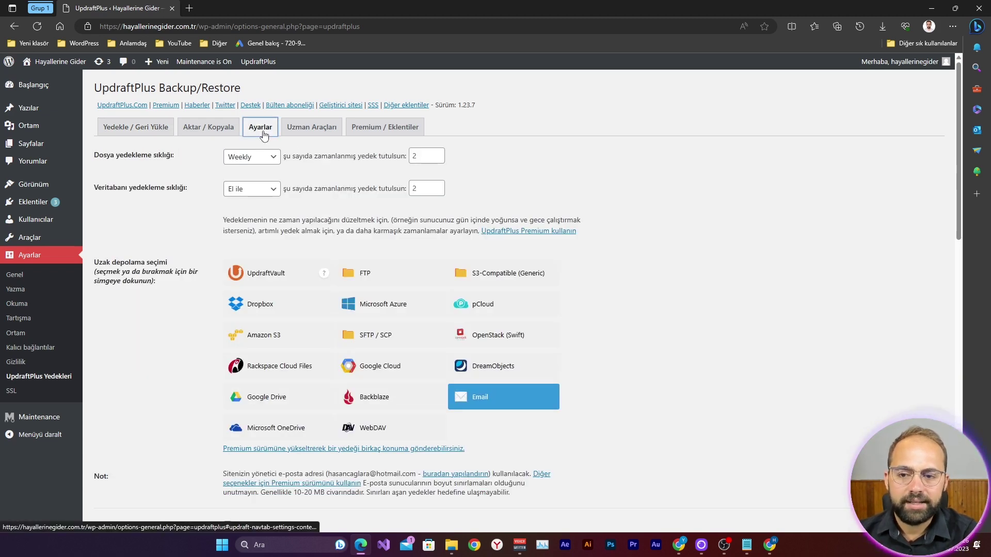
pyautogui.scroll(-3, 542, 371)
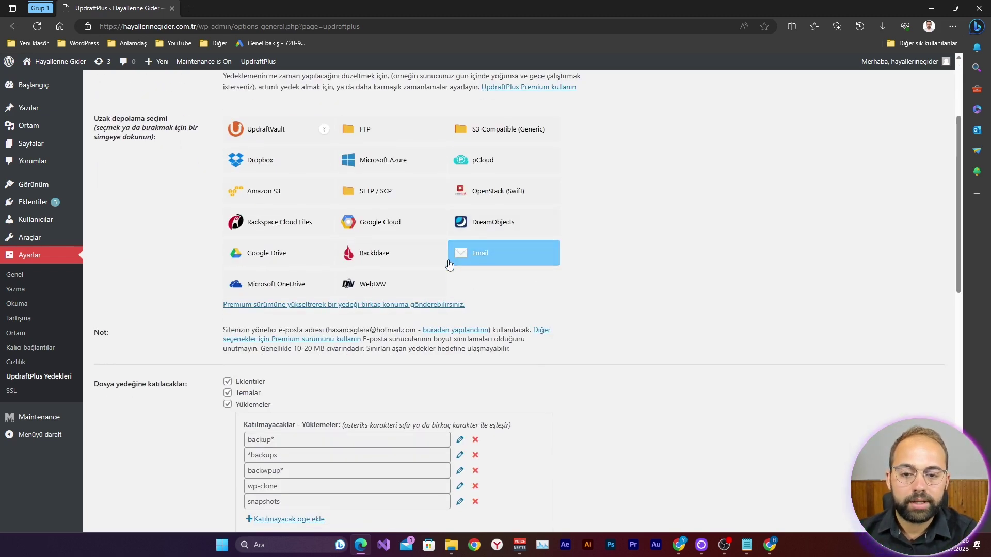
pyautogui.scroll(3, 456, 264)
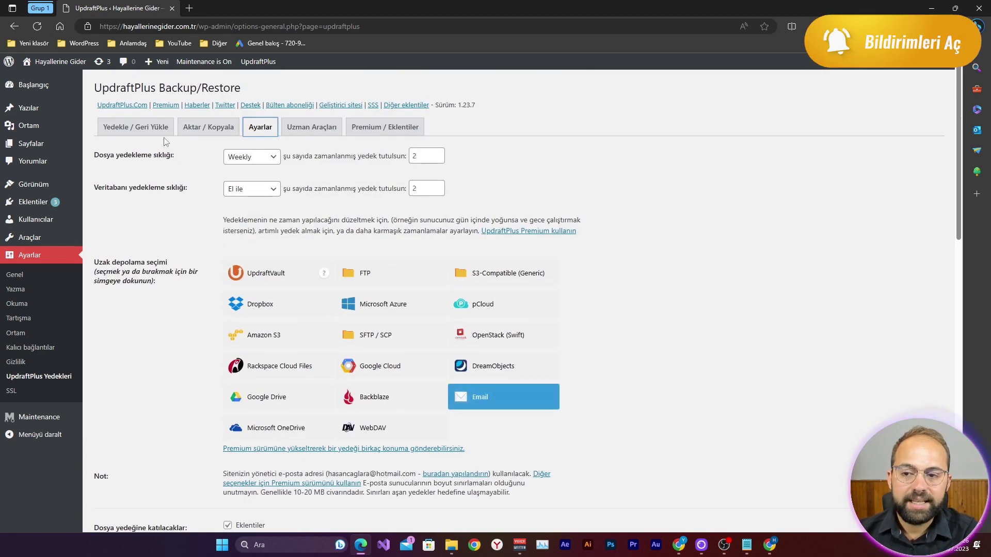
pyautogui.click(135, 127)
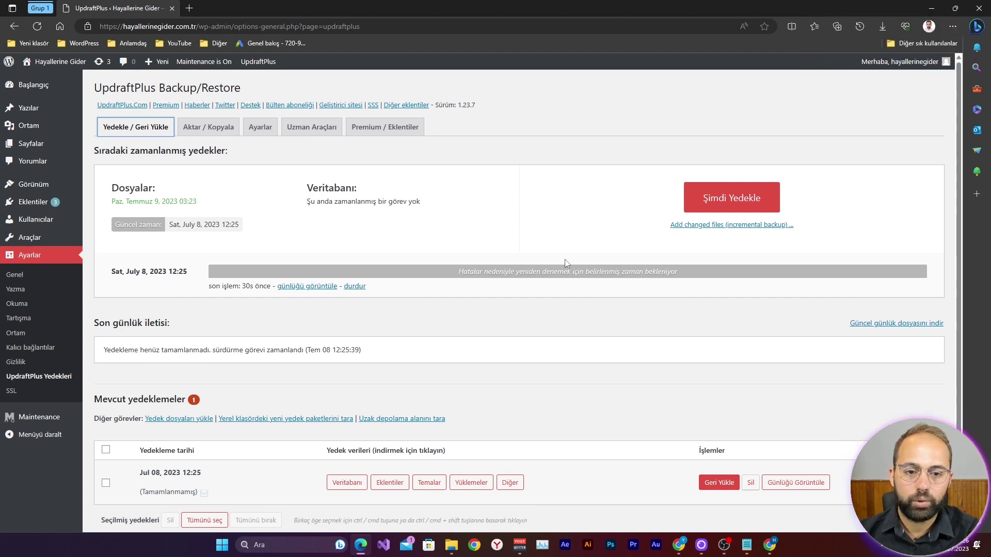
pyautogui.click(260, 128)
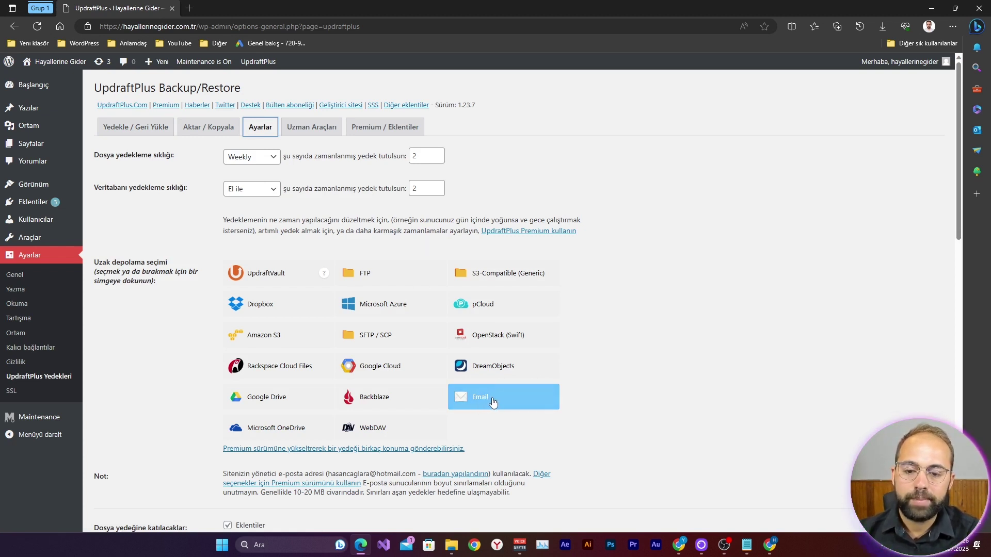
pyautogui.click(118, 128)
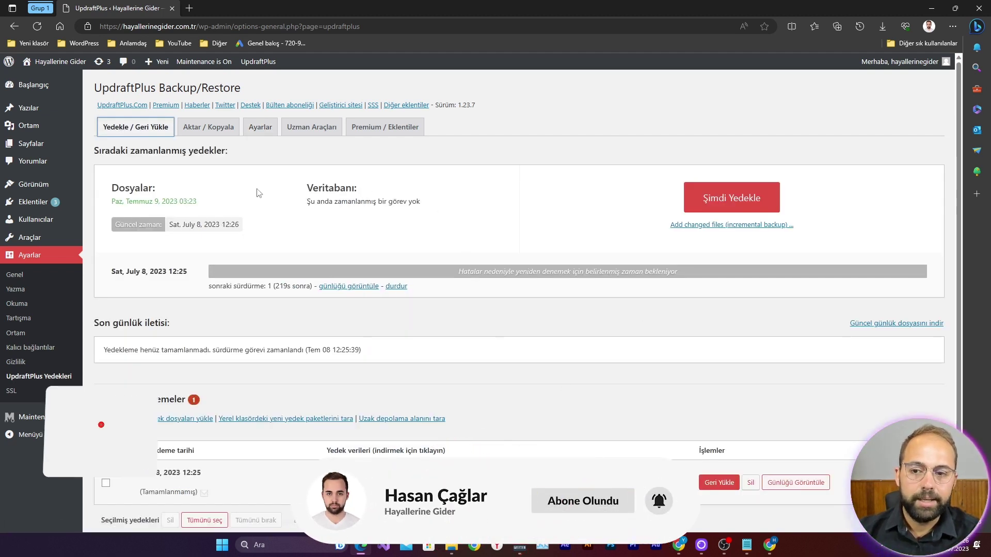
# Try FTP and SFTP / SCP as the remote storage, looking over the FTP server, user name, password and remote path fields.
pyautogui.click(260, 127)
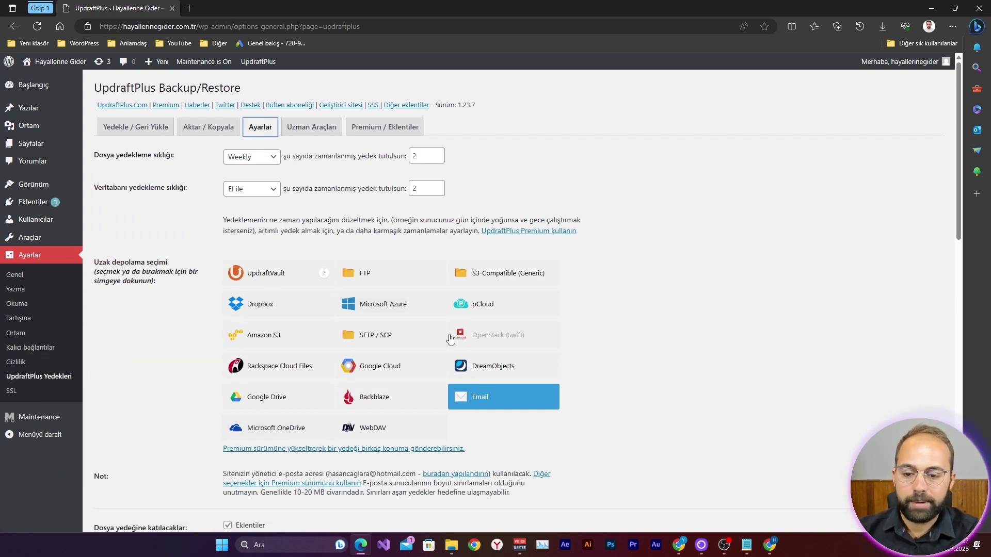
pyautogui.click(406, 276)
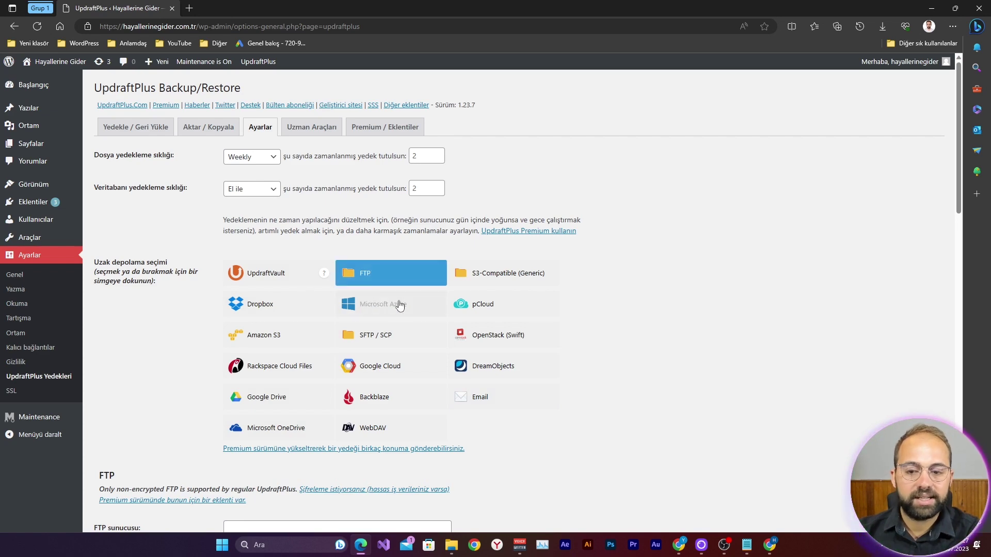
pyautogui.scroll(-5, 382, 302)
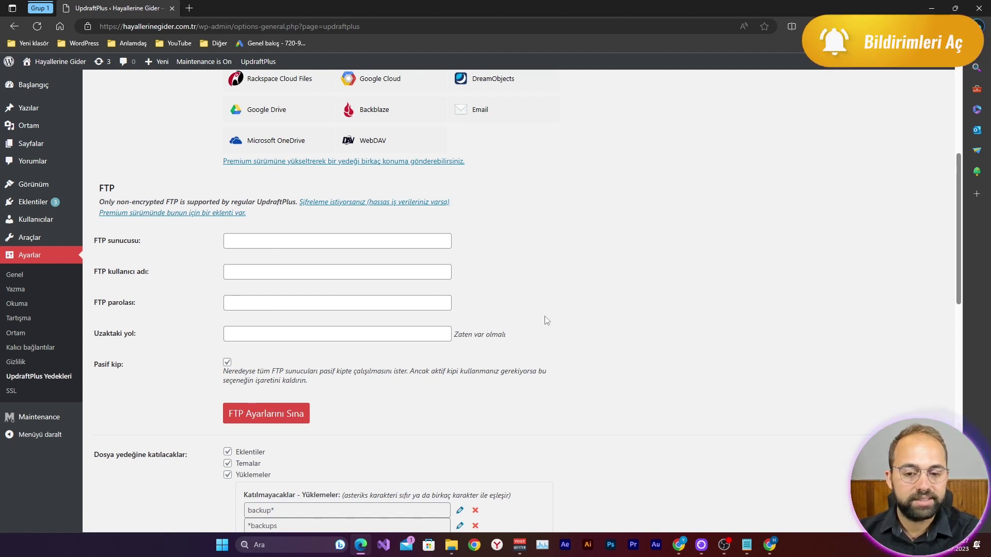
pyautogui.scroll(5, 553, 321)
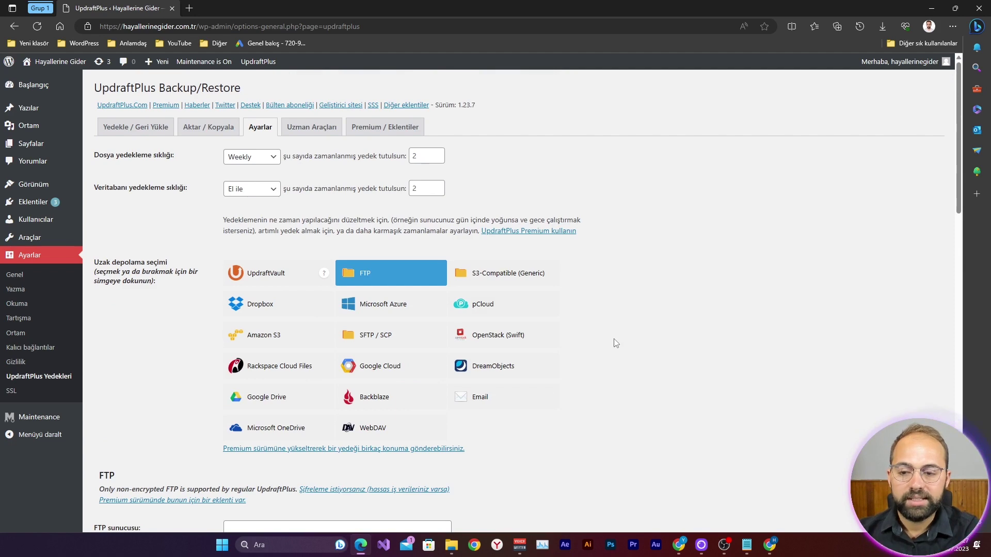
pyautogui.scroll(-6, 654, 370)
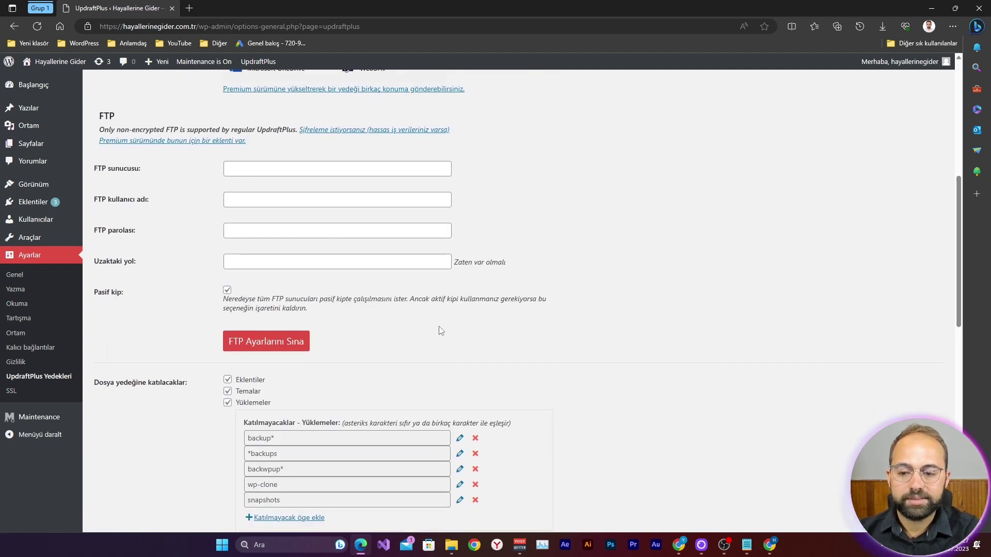
pyautogui.scroll(6, 439, 327)
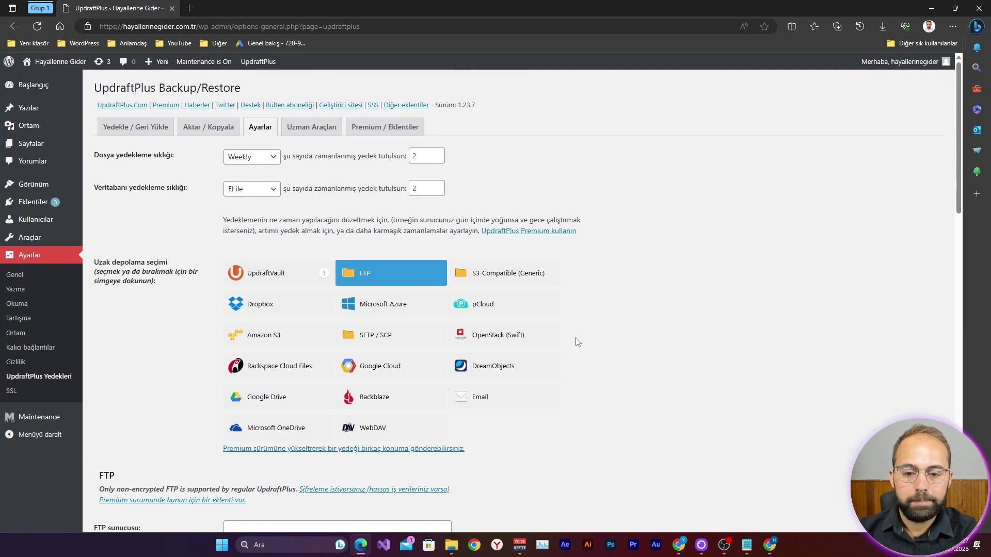
pyautogui.scroll(-3, 574, 352)
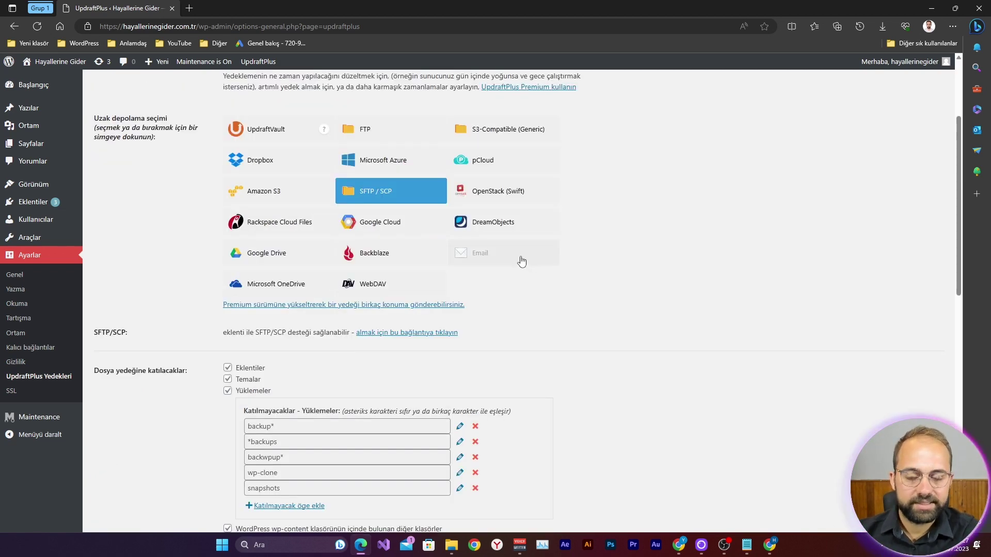
# Set the remote storage back to Email and save the UpdraftPlus settings.
pyautogui.click(520, 261)
pyautogui.scroll(-10, 449, 261)
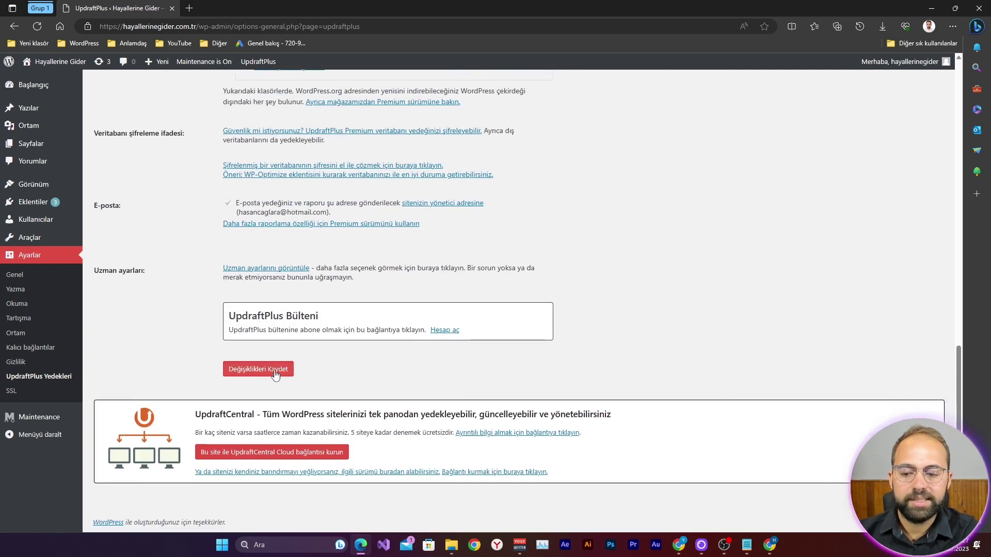
pyautogui.click(258, 369)
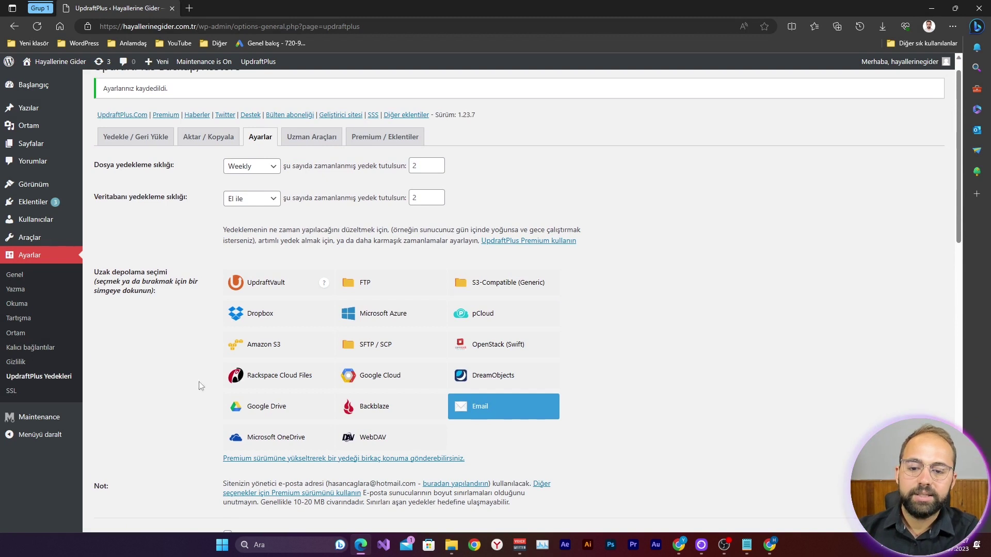
# Try to download the uploads archive of the Jul 08, 2023 backup, read the download notice and dismiss it.
pyautogui.click(114, 149)
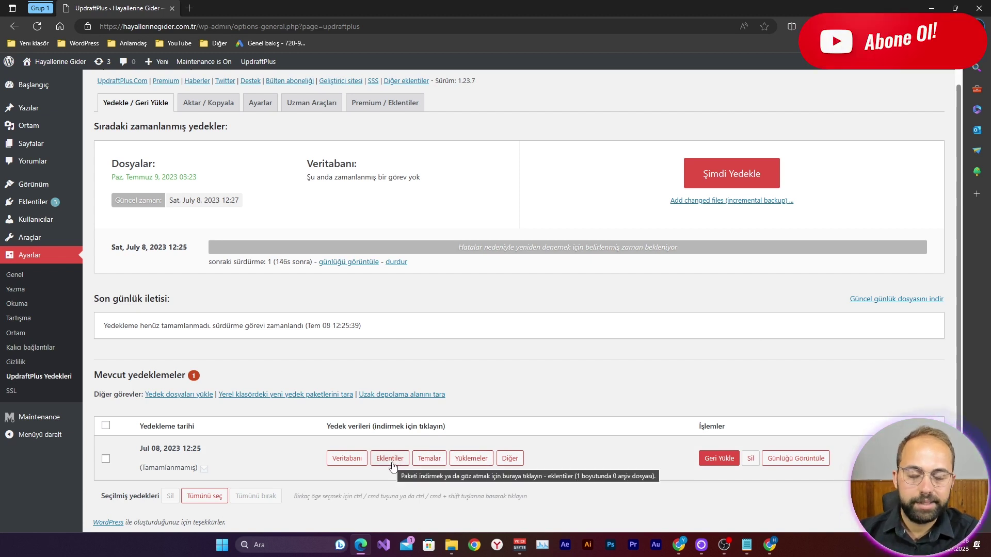
pyautogui.click(472, 460)
pyautogui.scroll(-2, 197, 368)
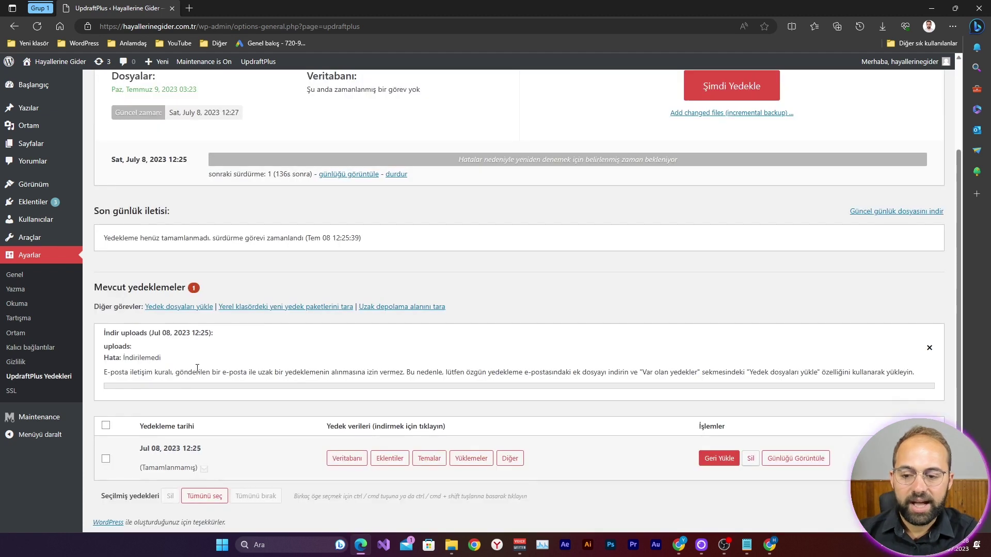
pyautogui.moveTo(120, 374); pyautogui.dragTo(175, 373)
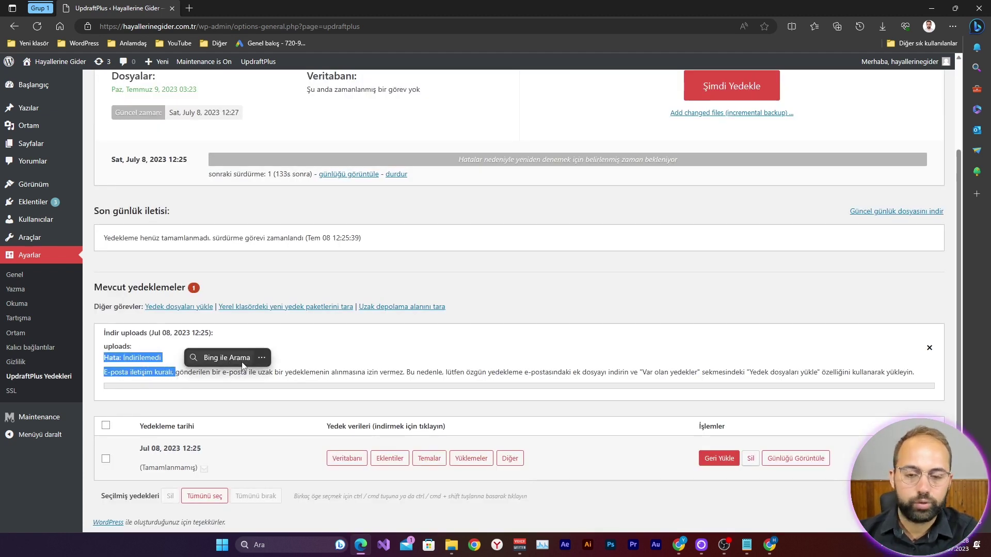
pyautogui.click(927, 349)
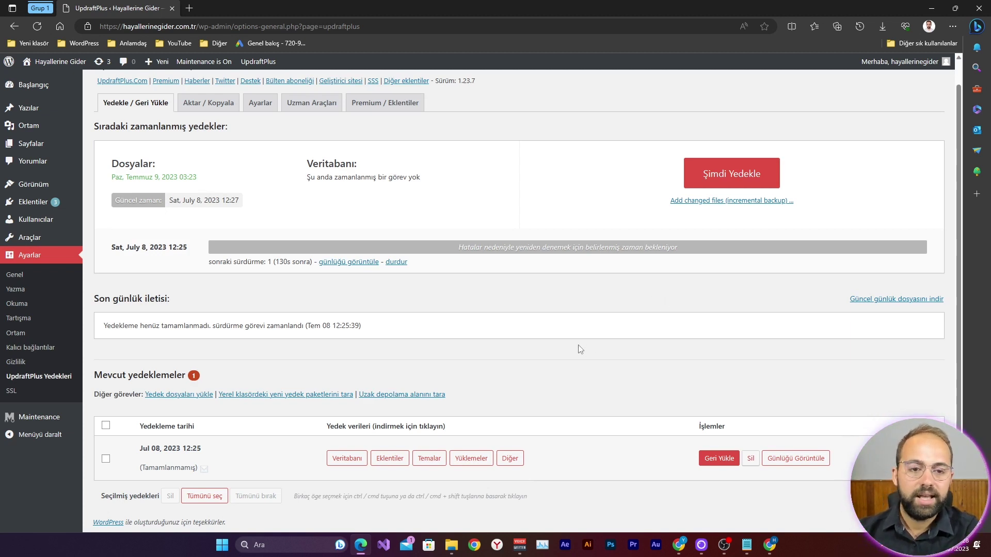
pyautogui.scroll(1, 580, 349)
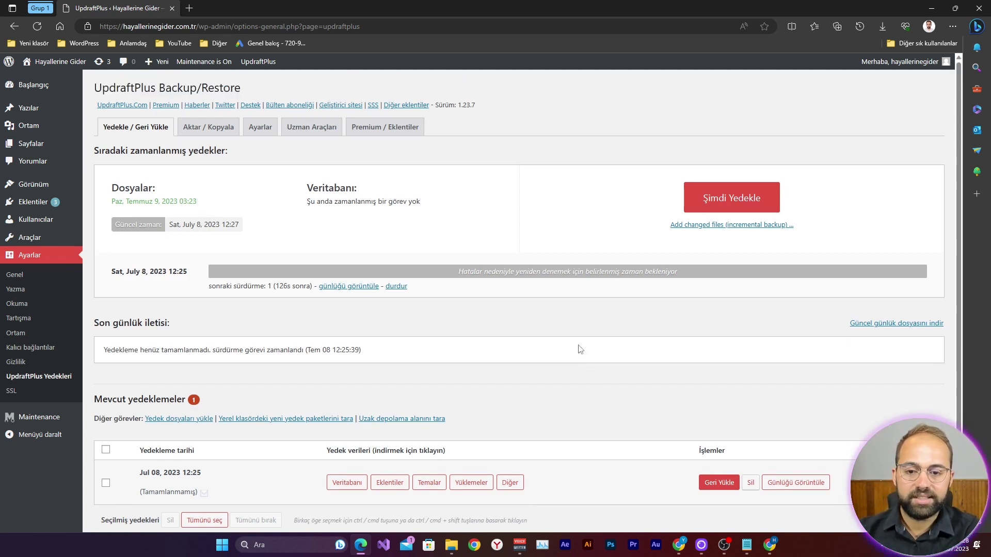